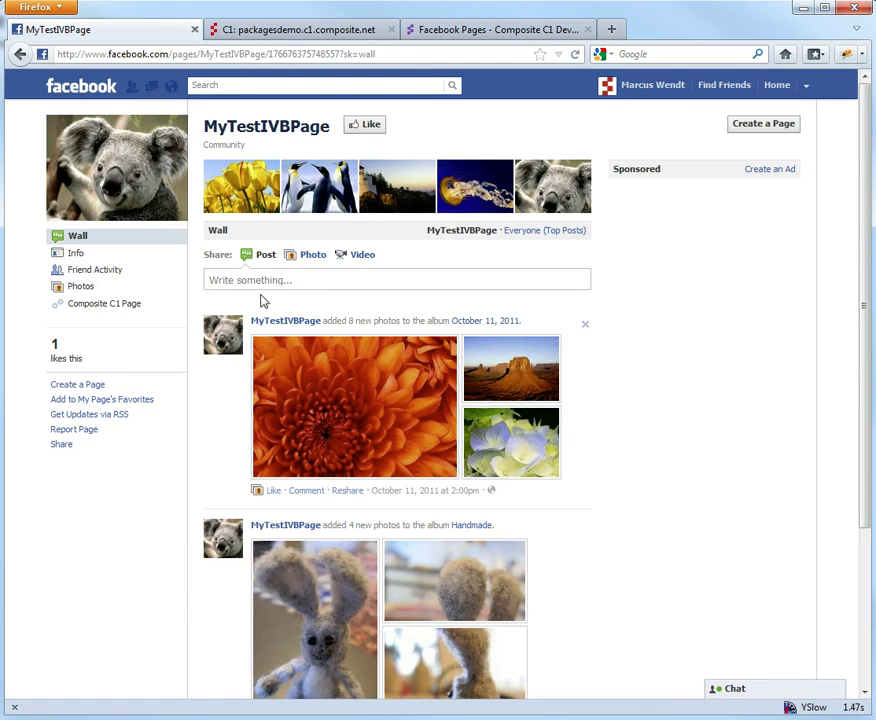
# Show the Composite C1 Page tab on MyTestIVBPage with its heading and 'Here is my Facebook page!' text.
pyautogui.click(131, 310)
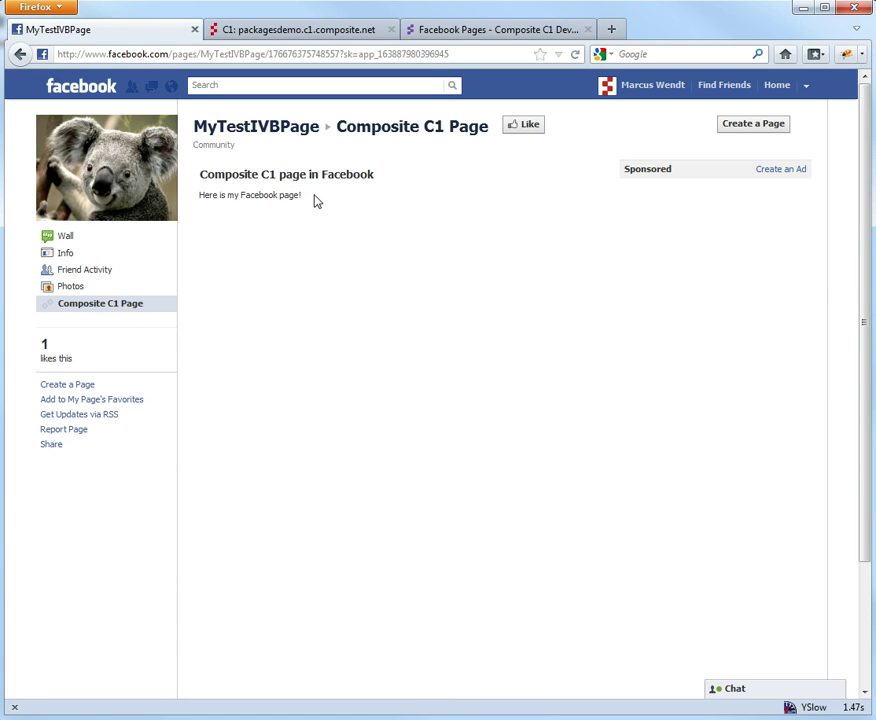
pyautogui.moveTo(312, 197); pyautogui.dragTo(197, 174)
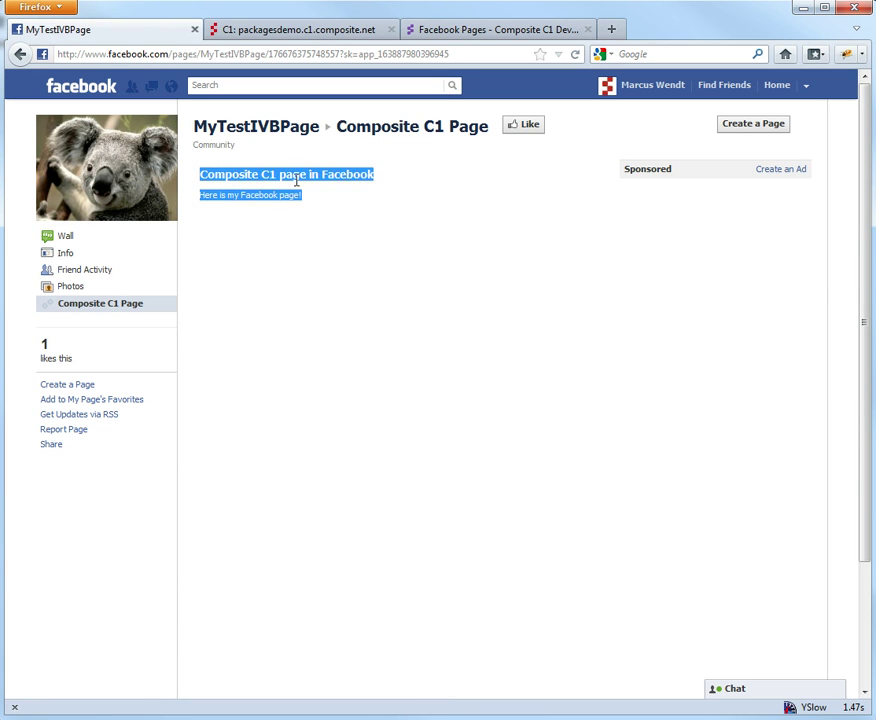
pyautogui.click(307, 203)
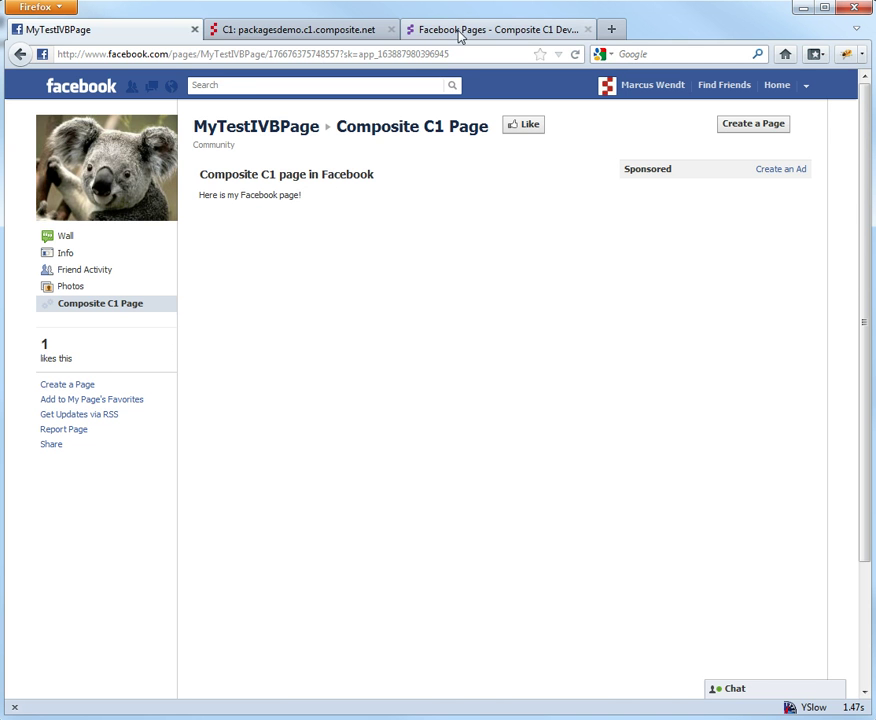
# In the C1 console, show the System perspective's Packages tree, including Composite.Community.
pyautogui.click(347, 32)
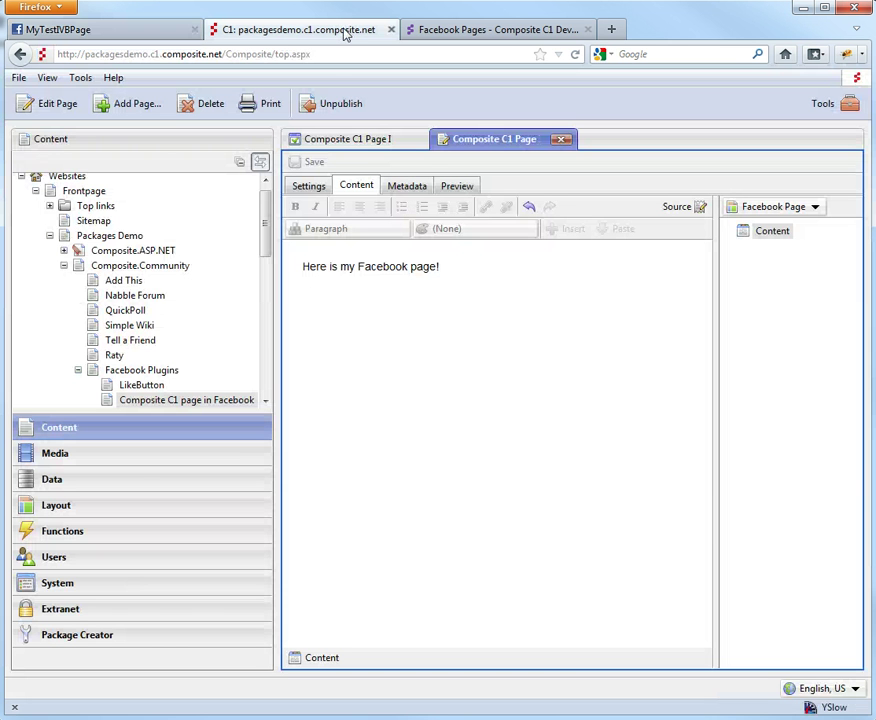
pyautogui.click(84, 584)
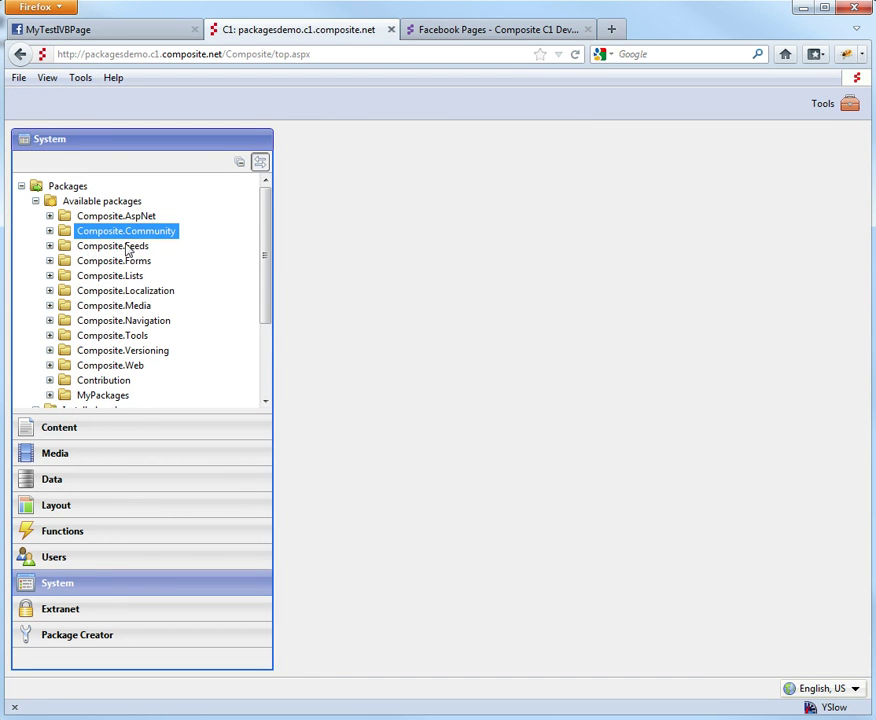
pyautogui.click(492, 35)
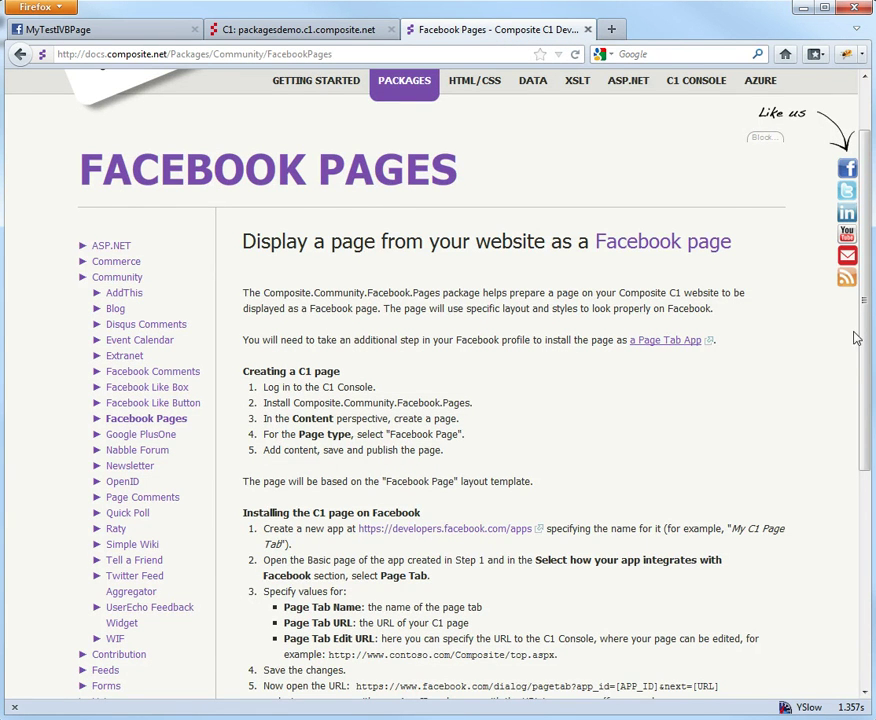
pyautogui.moveTo(866, 338); pyautogui.dragTo(856, 449)
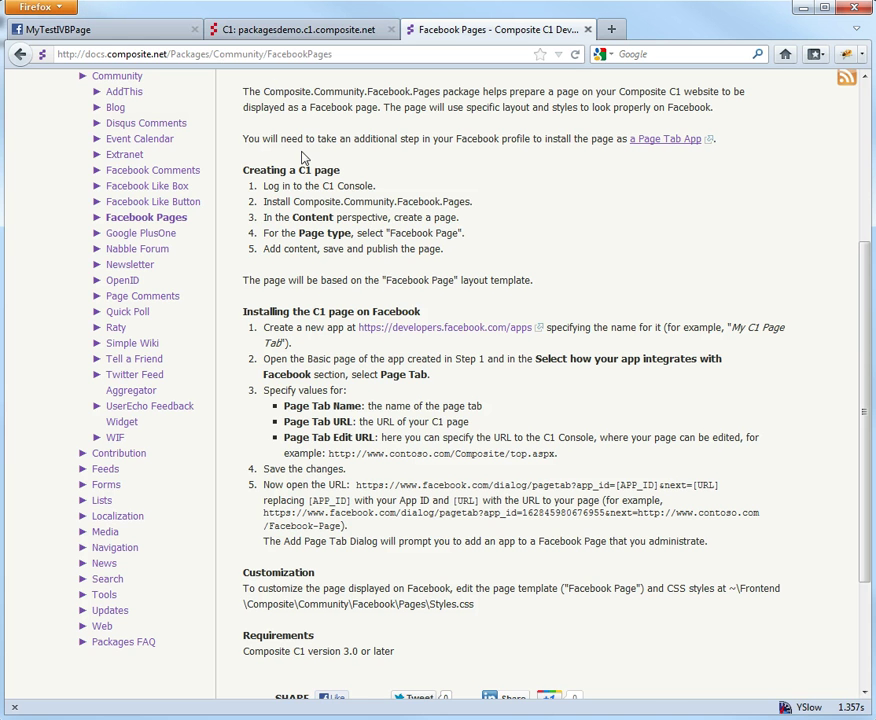
pyautogui.click(294, 31)
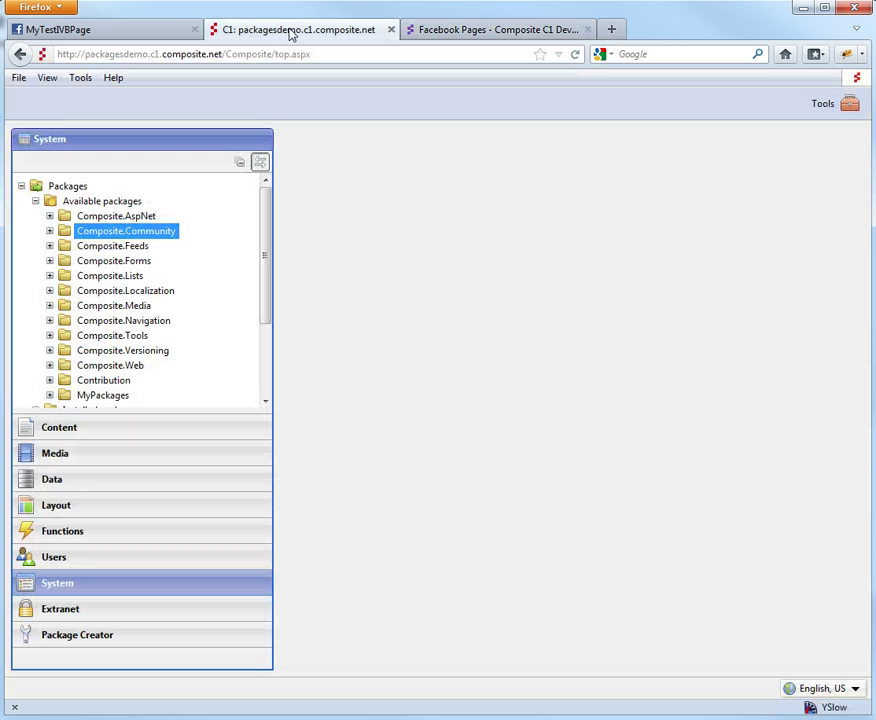
# Keep the page type as Facebook Page, then place the cursor after the existing sentence.
pyautogui.click(120, 433)
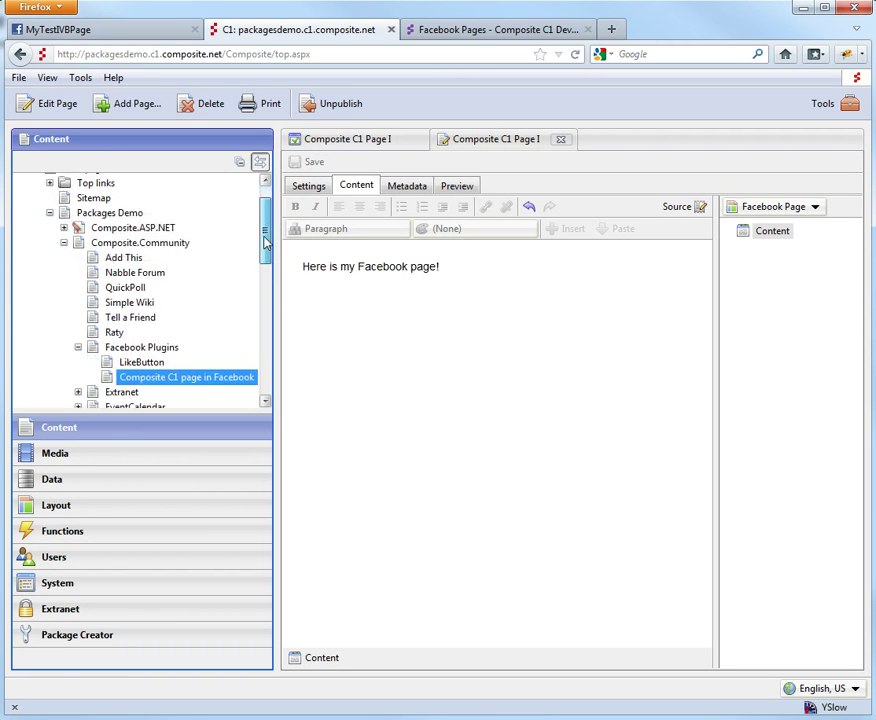
pyautogui.click(309, 187)
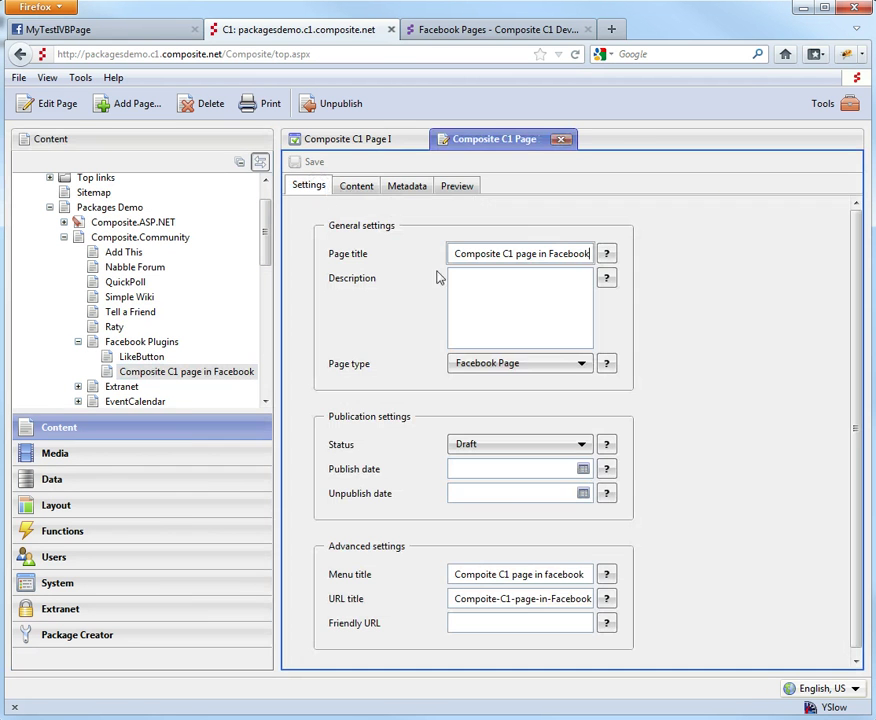
pyautogui.click(569, 368)
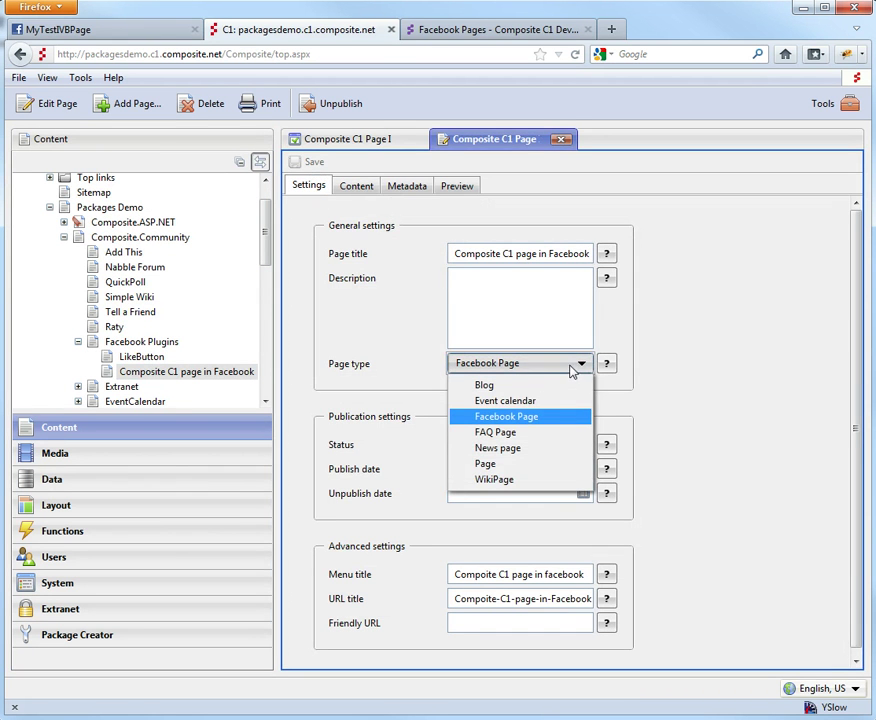
pyautogui.click(572, 369)
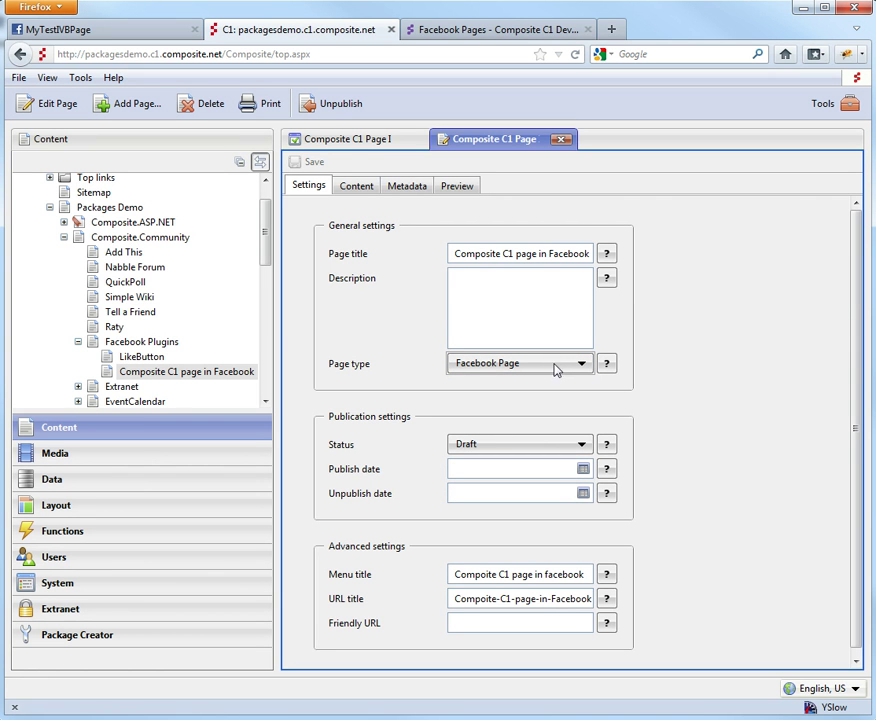
pyautogui.click(355, 186)
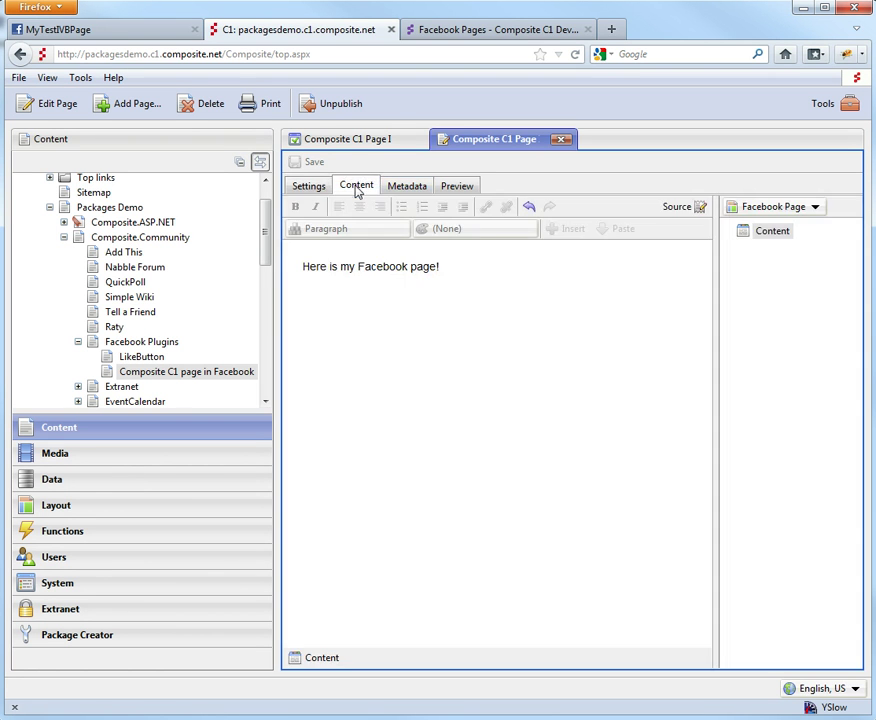
pyautogui.click(453, 267)
# Add the line 'Content changes are live ...', save, publish, and reload the Facebook page.
pyautogui.press('Return')
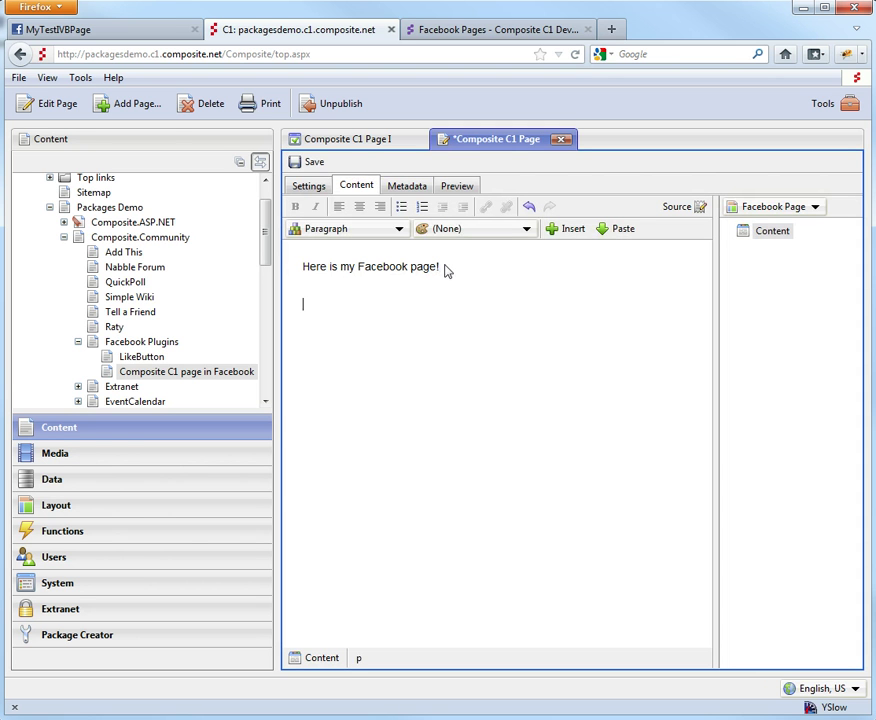
pyautogui.write('Content')
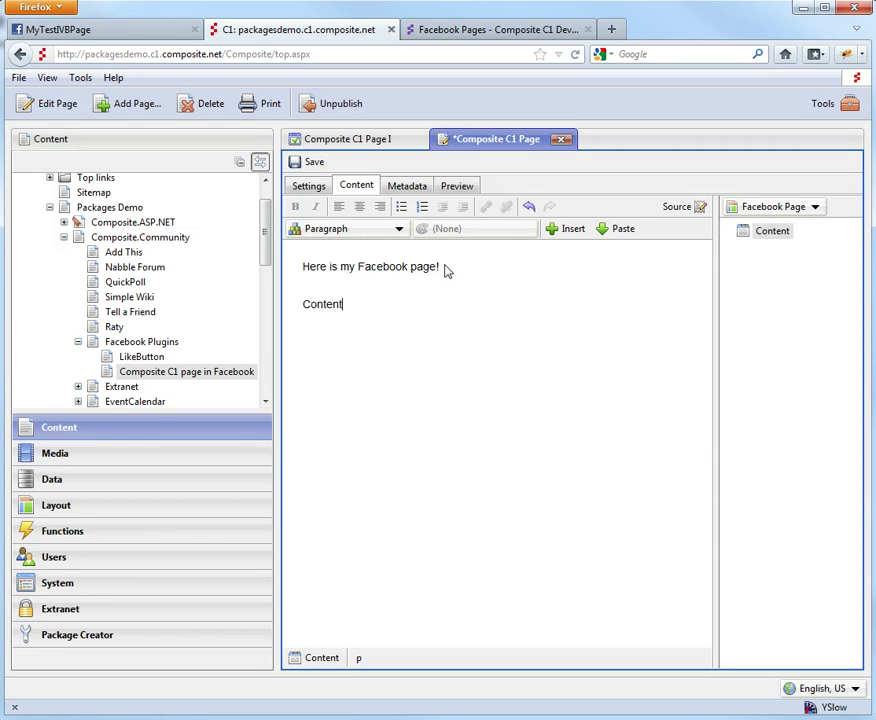
pyautogui.write(' changes are live ...')
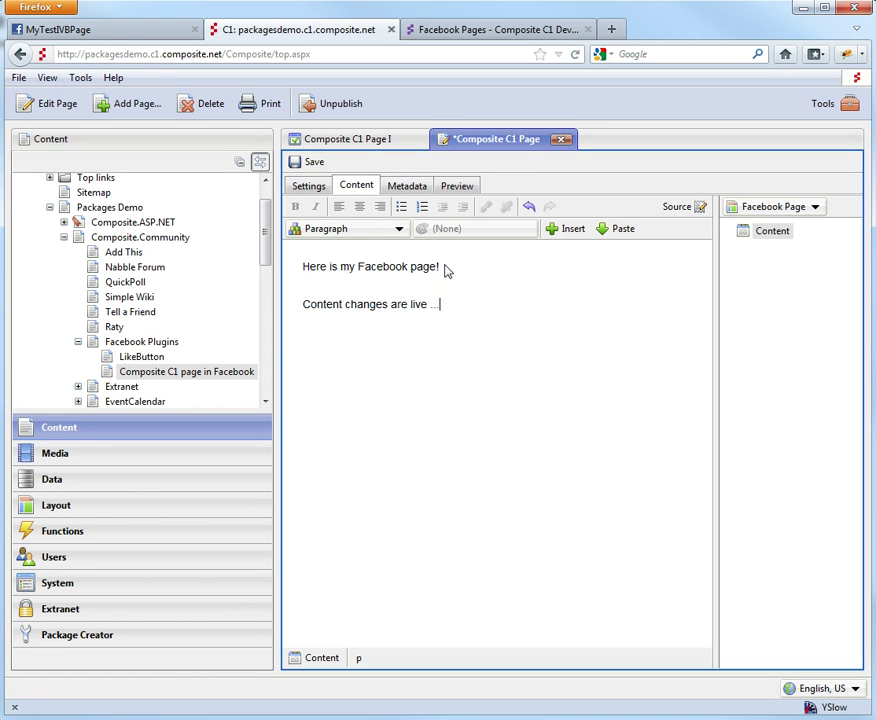
pyautogui.click(306, 163)
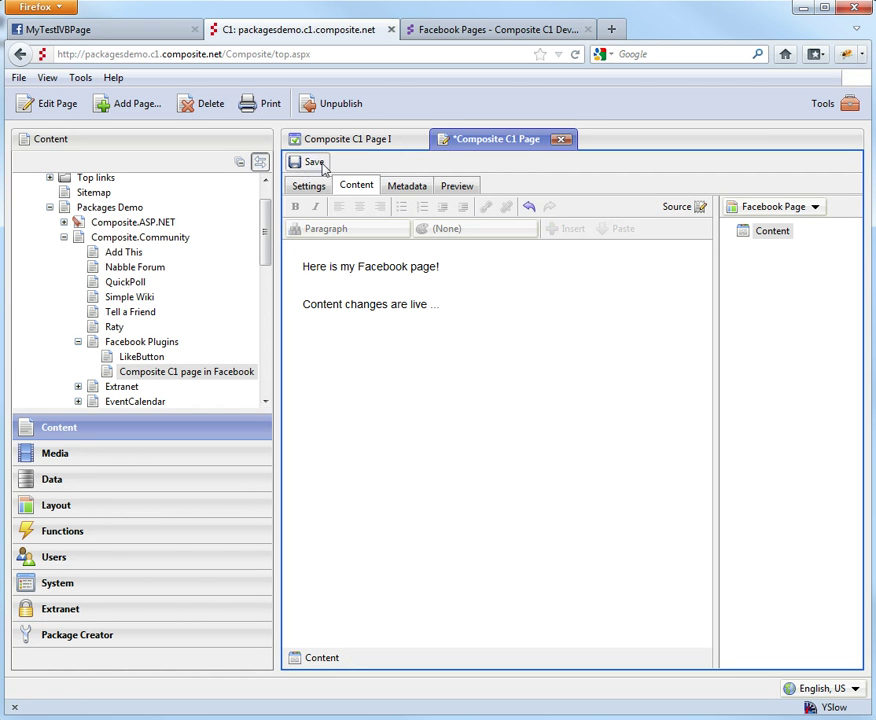
pyautogui.click(645, 108)
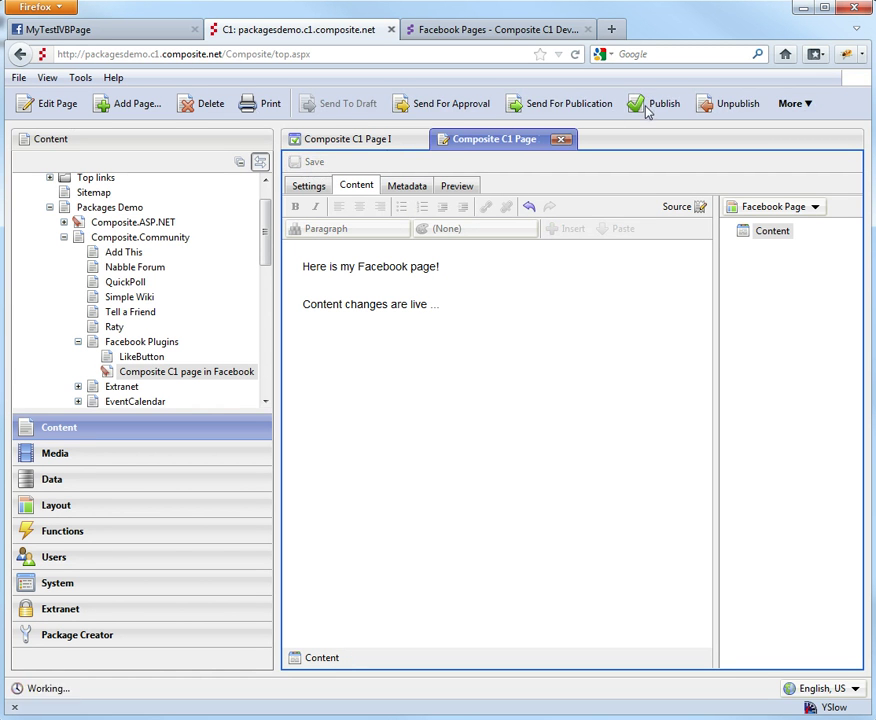
pyautogui.click(106, 24)
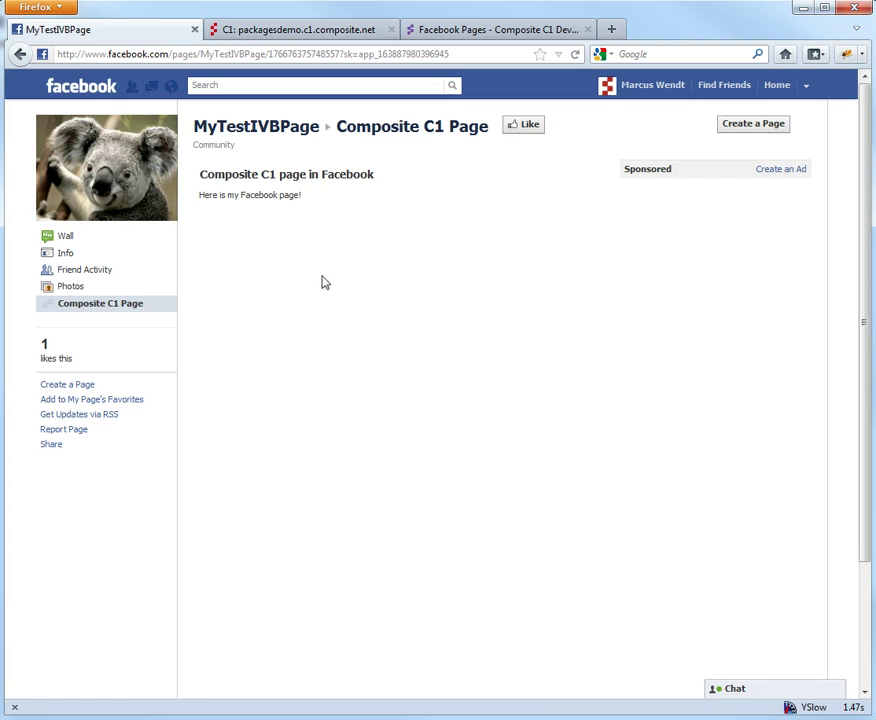
pyautogui.press('F5')
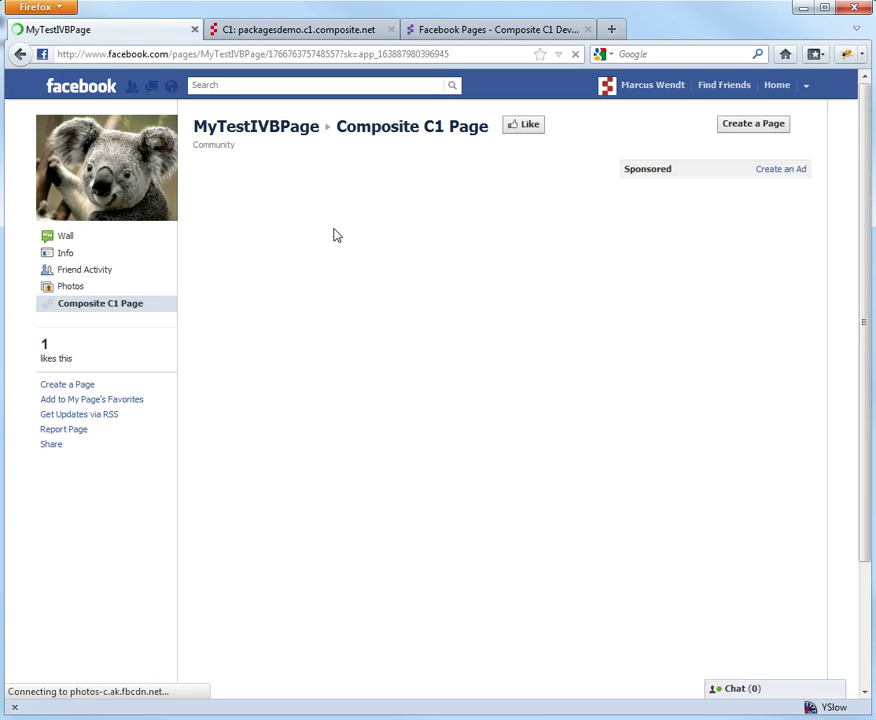
# Delete all existing text from the Facebook page in the C1 editor.
pyautogui.click(328, 33)
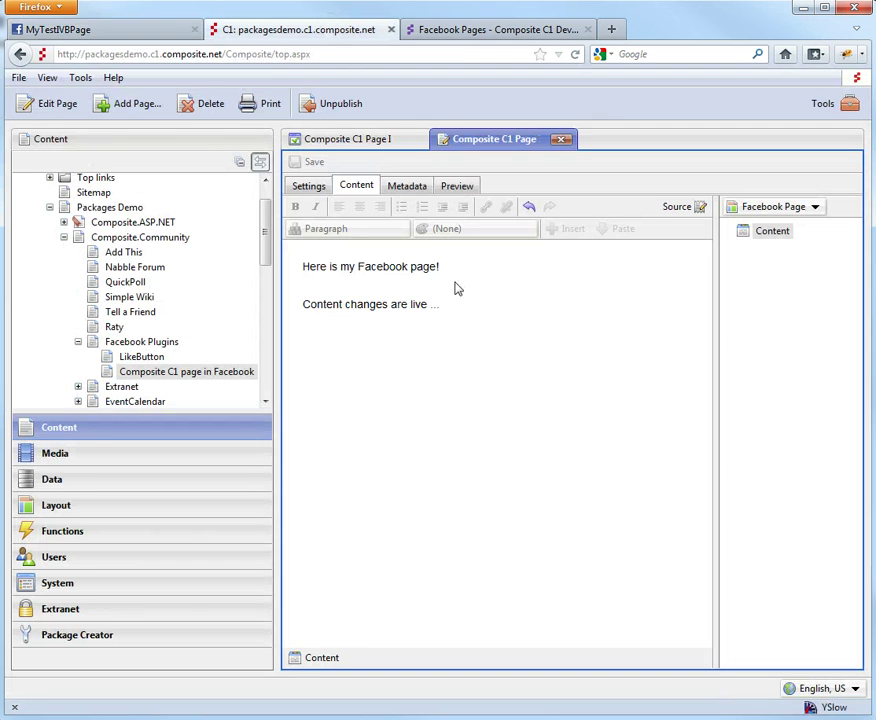
pyautogui.click(479, 310)
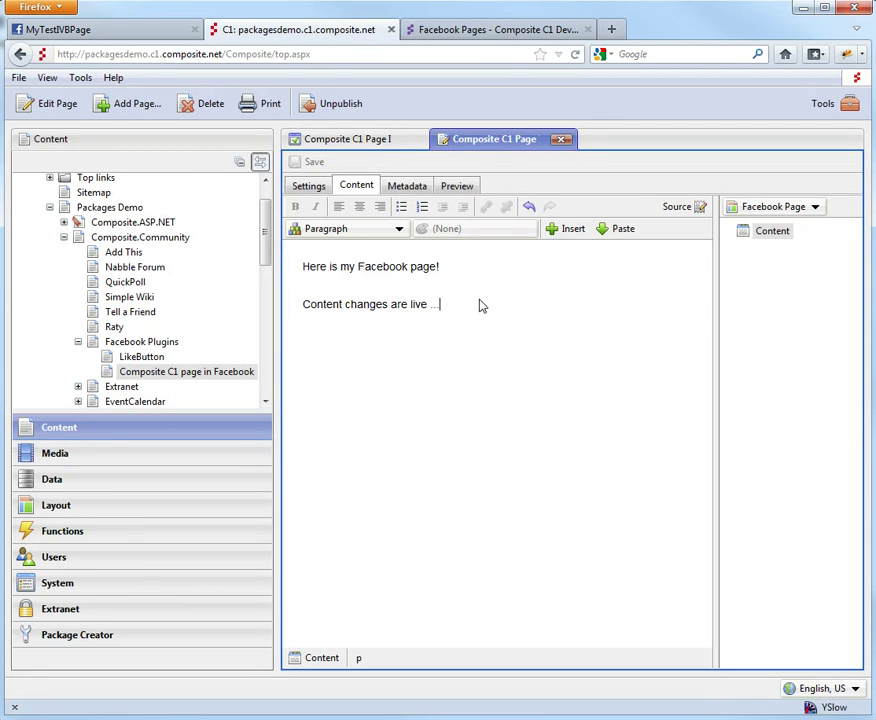
pyautogui.hotkey('ctrl', 'a')
pyautogui.press('Delete')
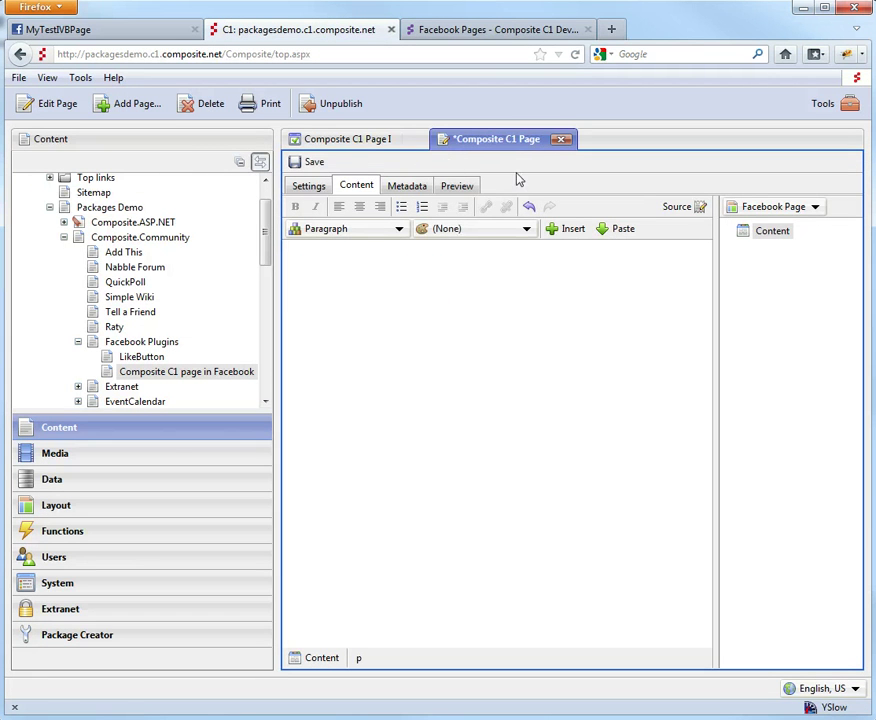
# Insert the Composite > Feeds > YouTubeReader function into the page.
pyautogui.click(570, 232)
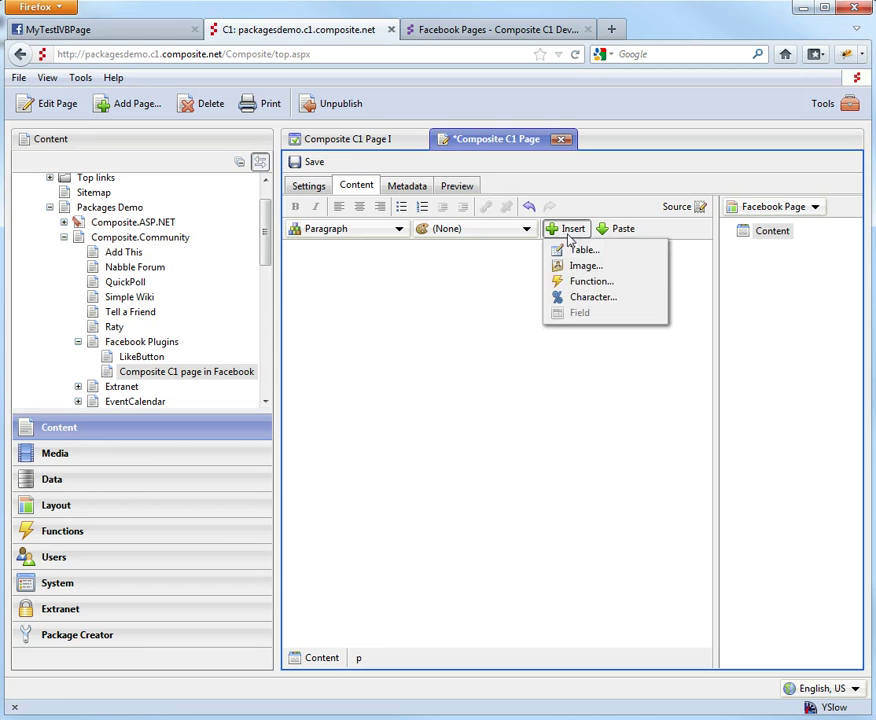
pyautogui.click(589, 284)
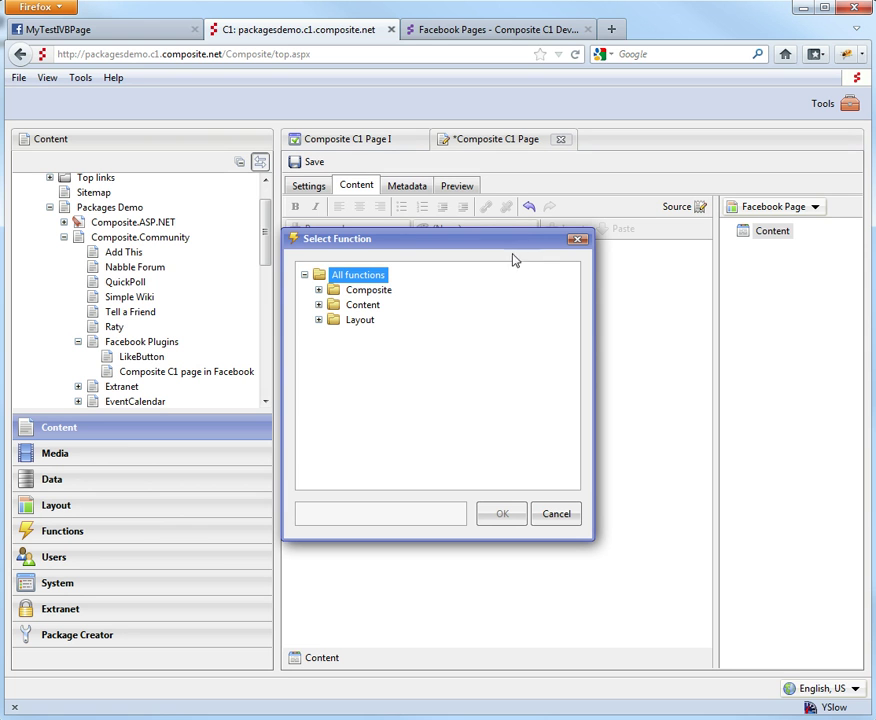
pyautogui.click(319, 290)
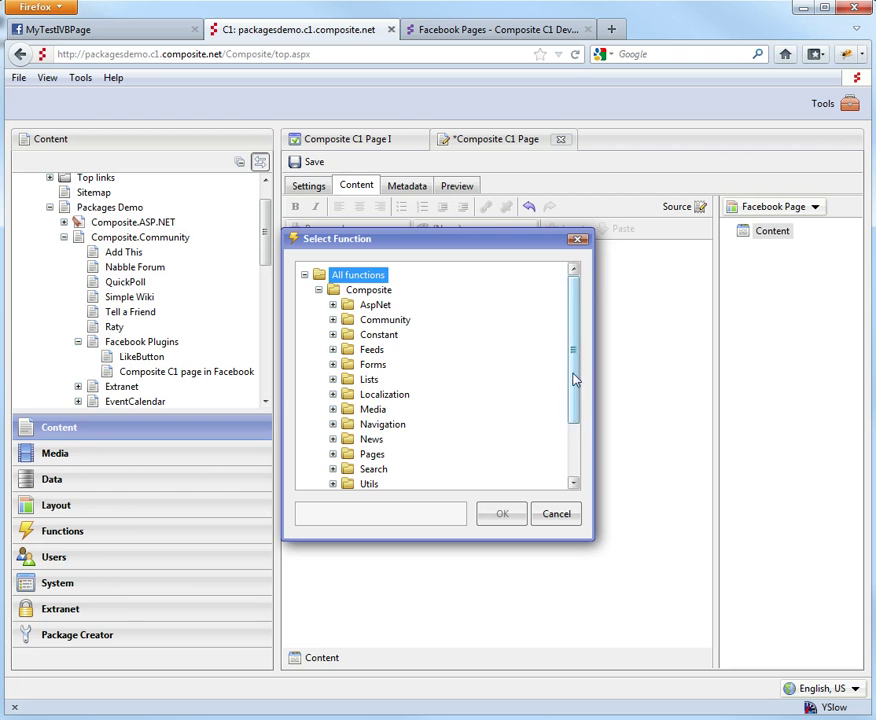
pyautogui.moveTo(573, 352); pyautogui.dragTo(562, 415)
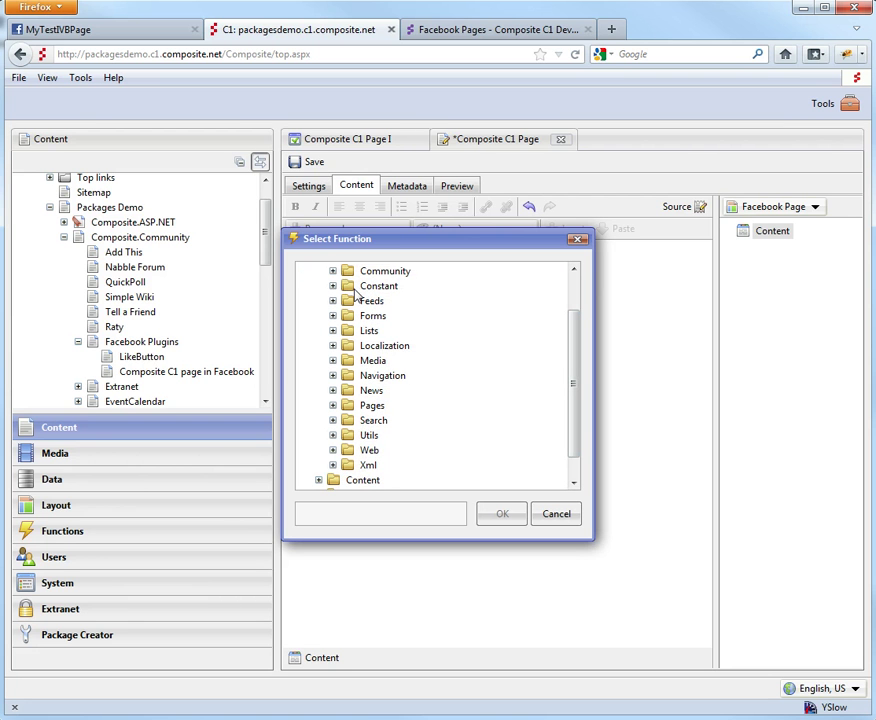
pyautogui.click(333, 360)
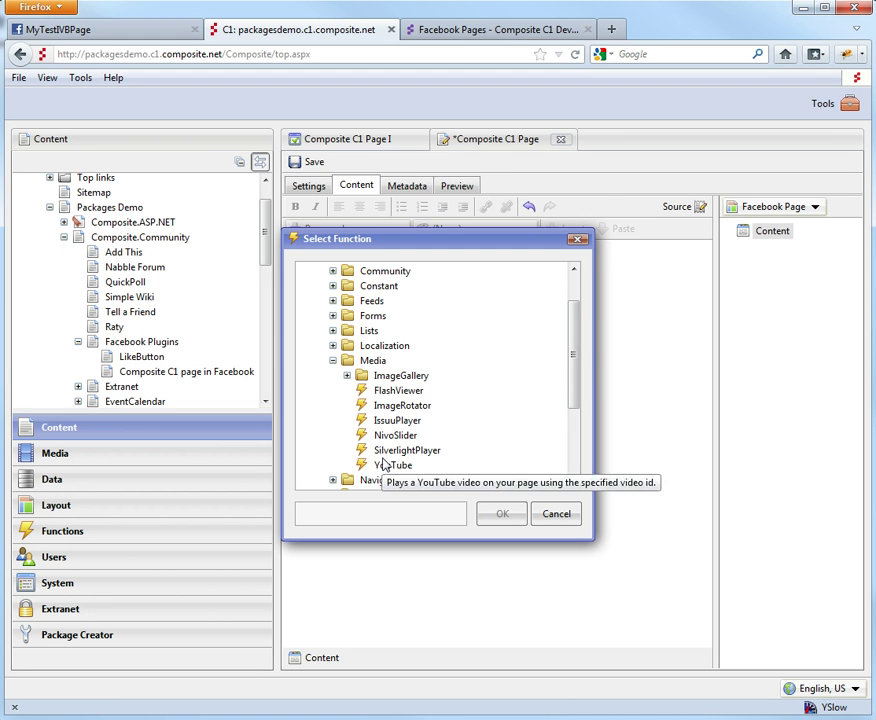
pyautogui.click(386, 466)
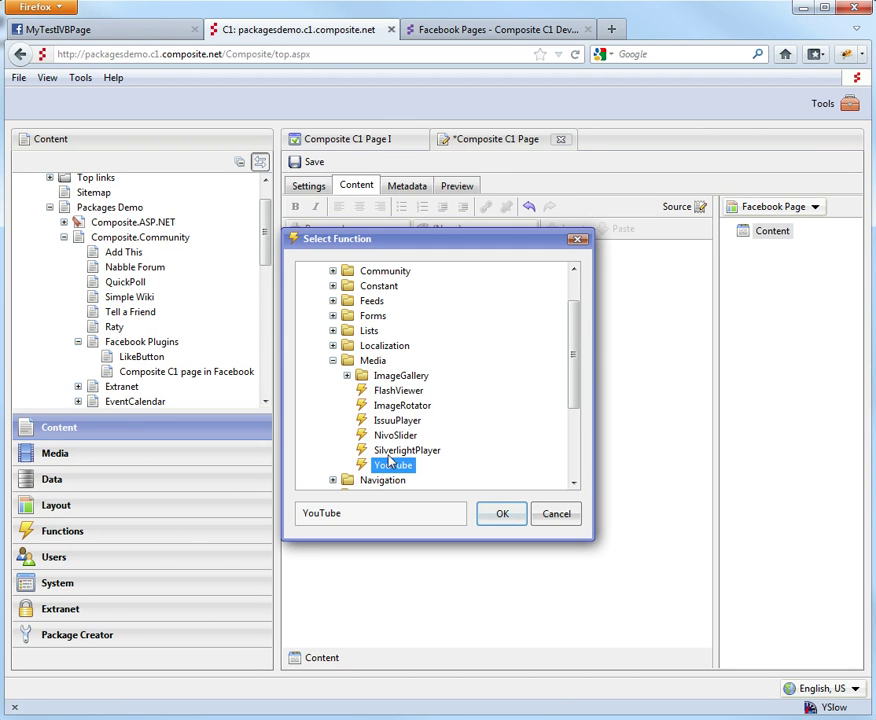
pyautogui.click(333, 361)
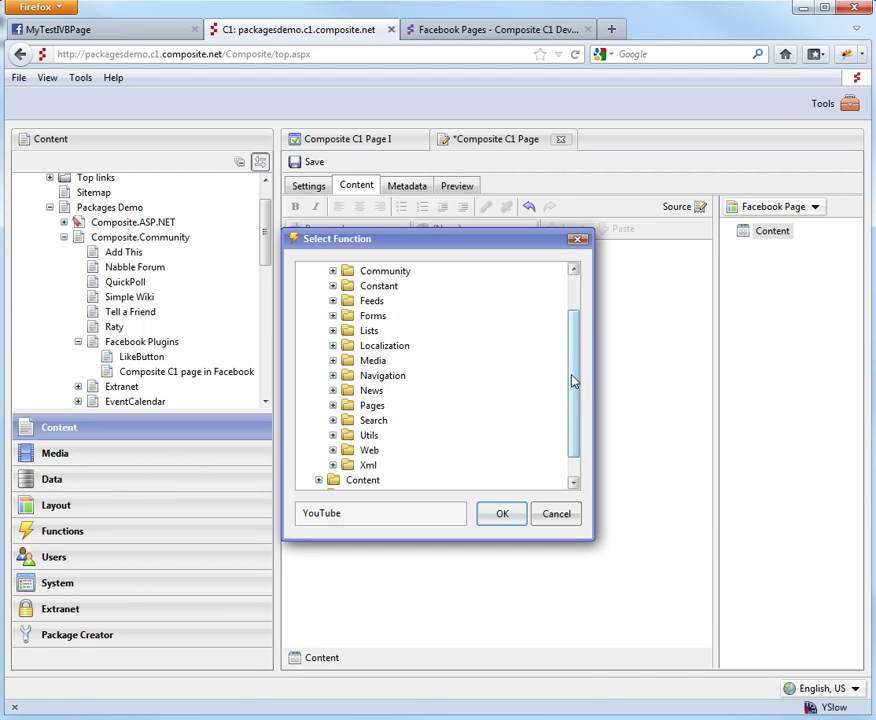
pyautogui.moveTo(576, 383); pyautogui.dragTo(574, 355)
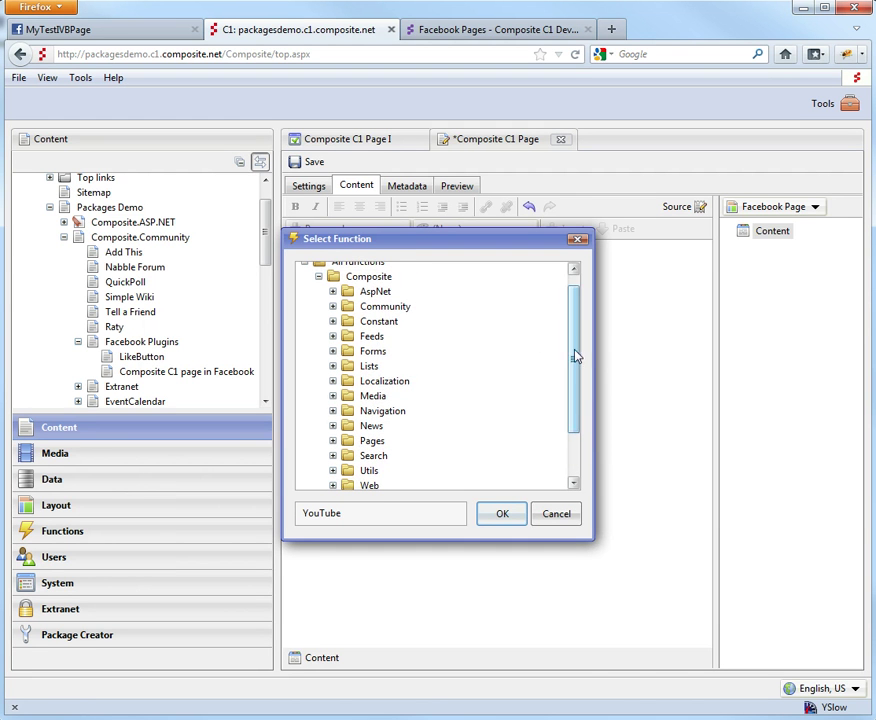
pyautogui.click(333, 336)
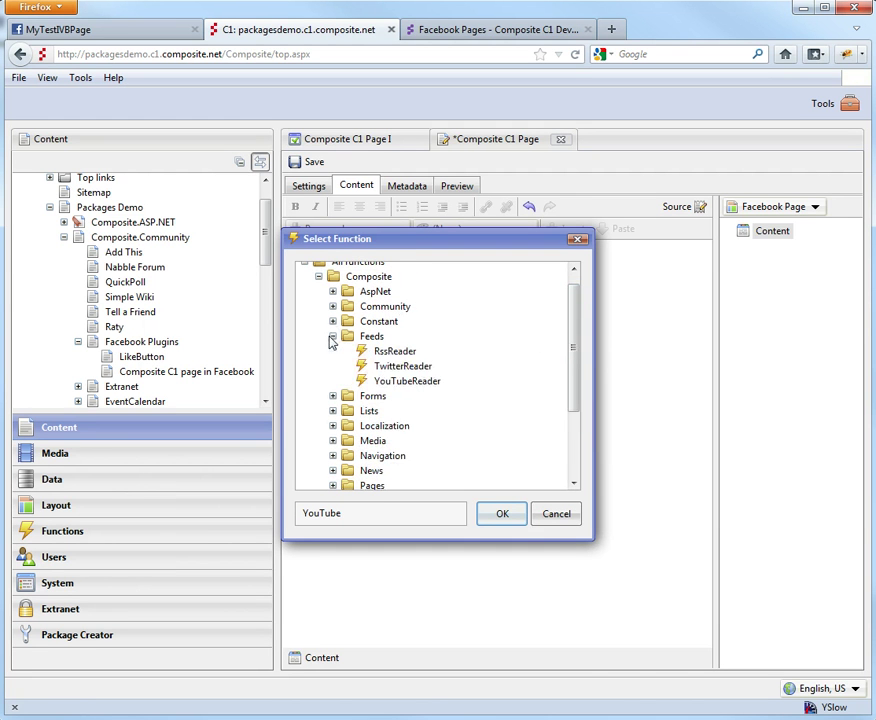
pyautogui.click(401, 384)
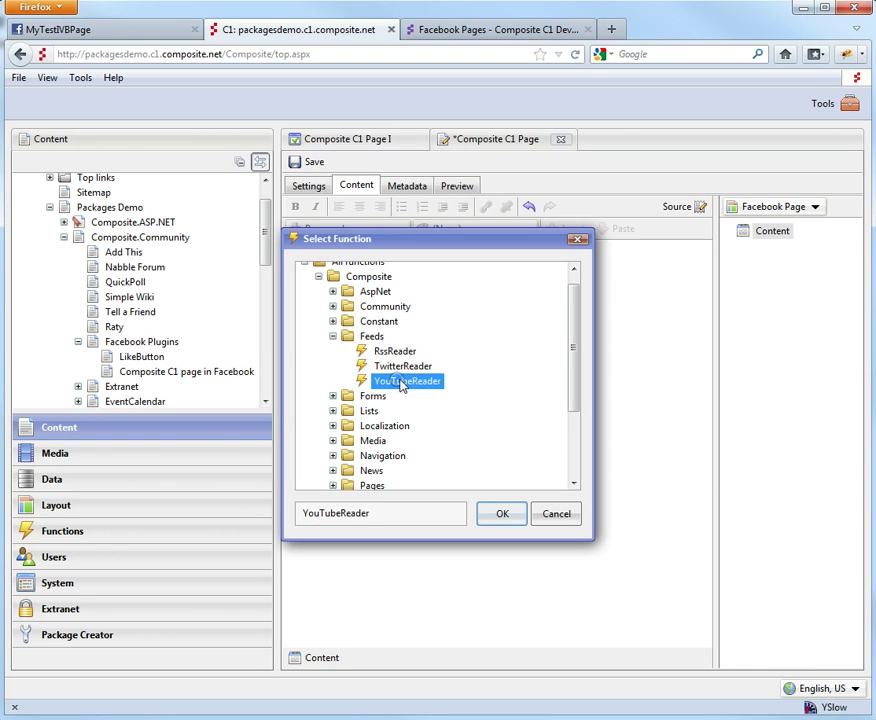
pyautogui.click(503, 515)
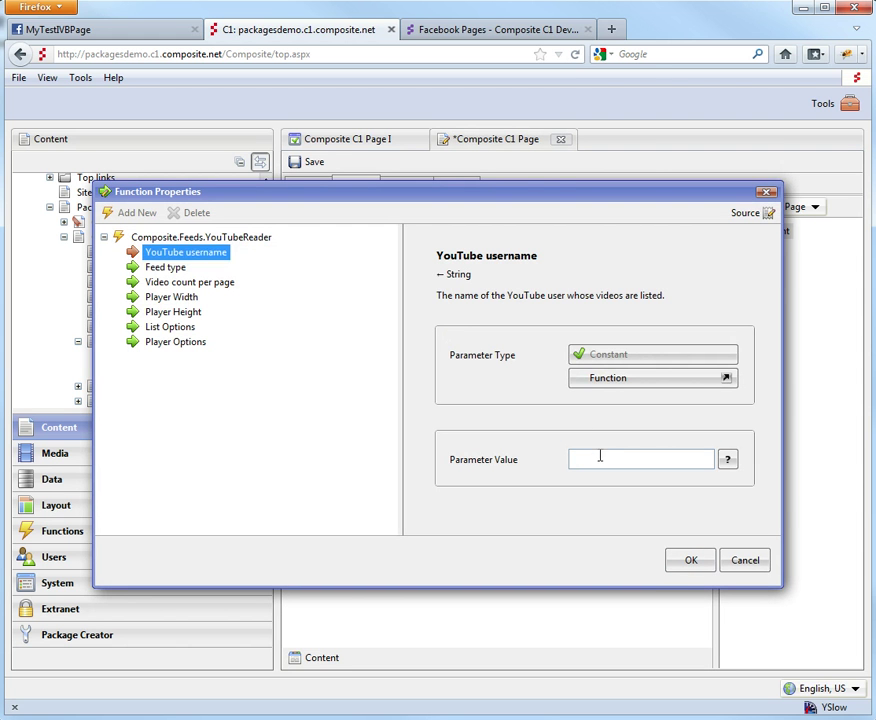
# Set YouTube username to CompositeC1 and give List Options a constant value with paging, thumbnails and titles.
pyautogui.click(596, 459)
pyautogui.write('CompositeC1')
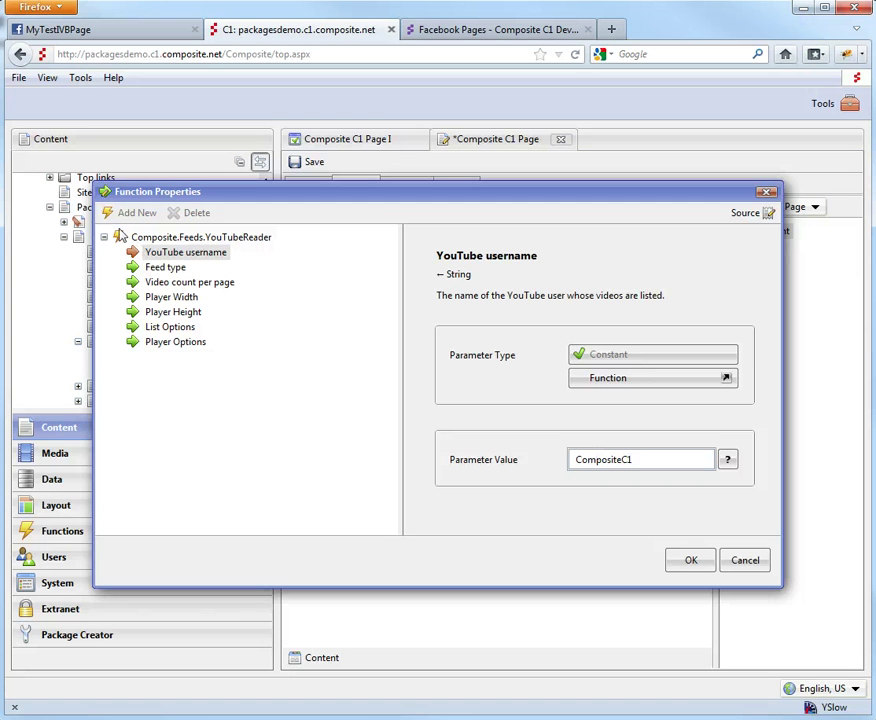
pyautogui.click(177, 334)
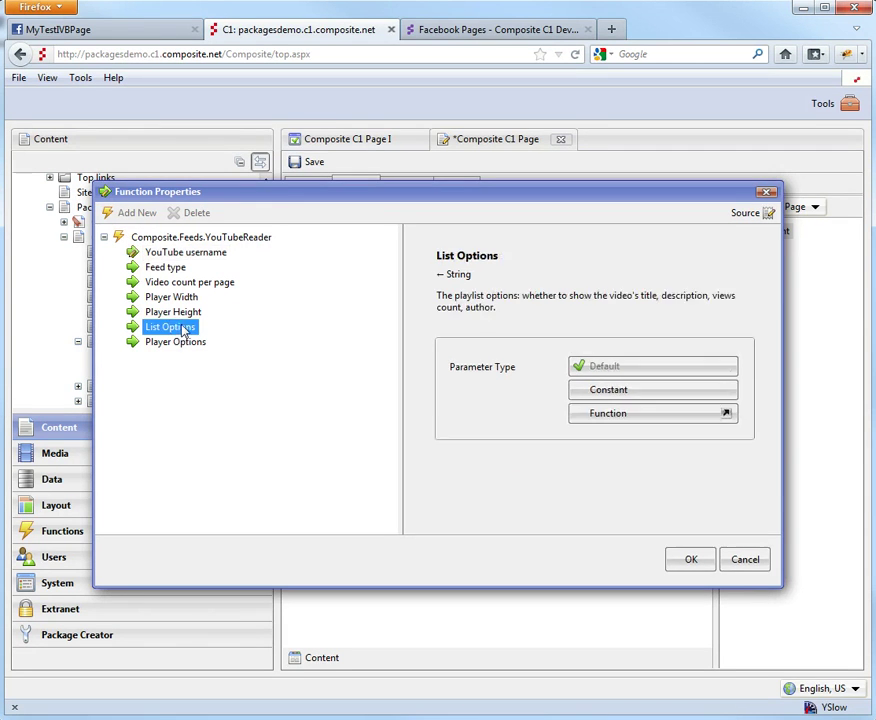
pyautogui.click(612, 392)
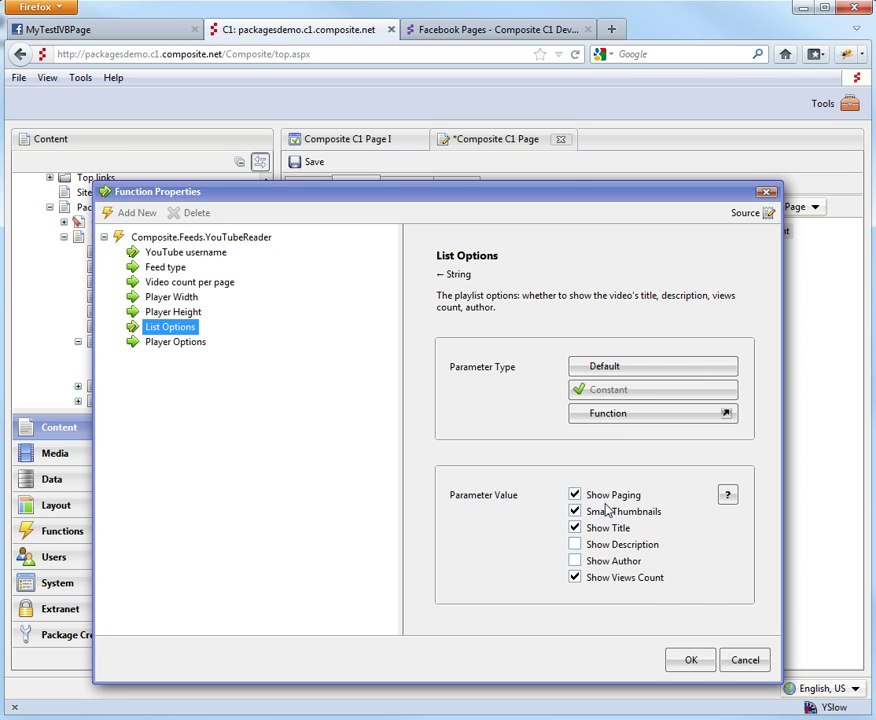
pyautogui.click(703, 665)
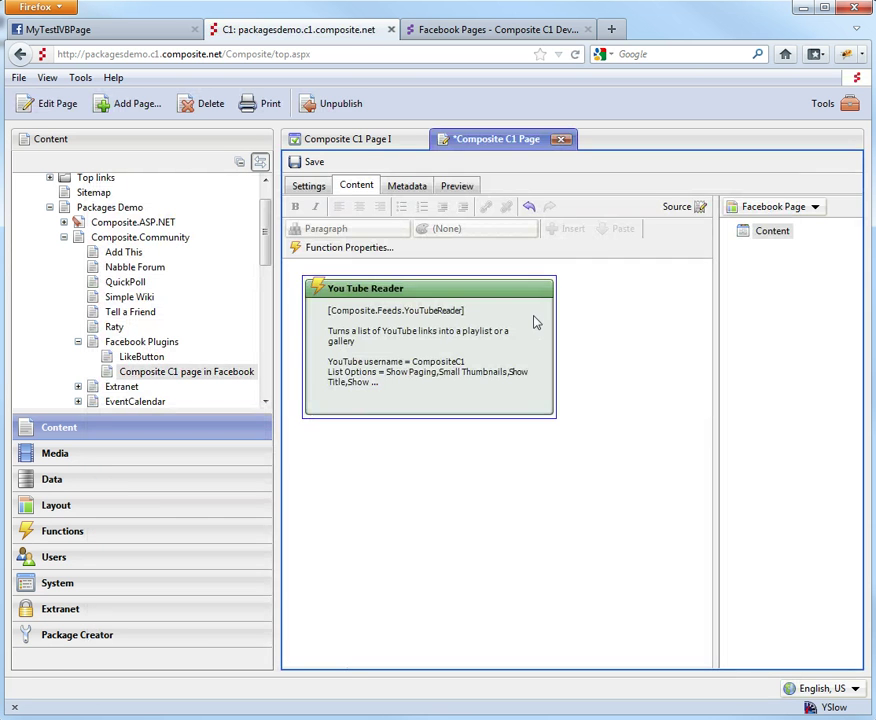
# Preview the page's YouTube video list, save and publish it, then return to the MyTestIVBPage tab.
pyautogui.click(460, 183)
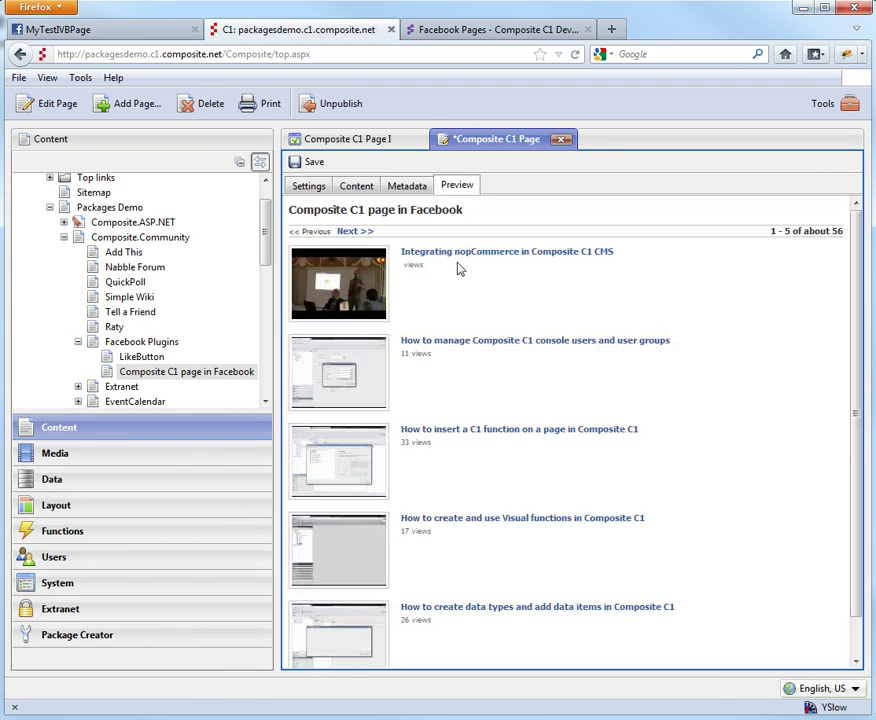
pyautogui.moveTo(855, 285)
pyautogui.mouseDown()
pyautogui.moveTo(845, 343)
pyautogui.moveTo(867, 273)
pyautogui.mouseUp()
pyautogui.click(308, 163)
pyautogui.click(652, 105)
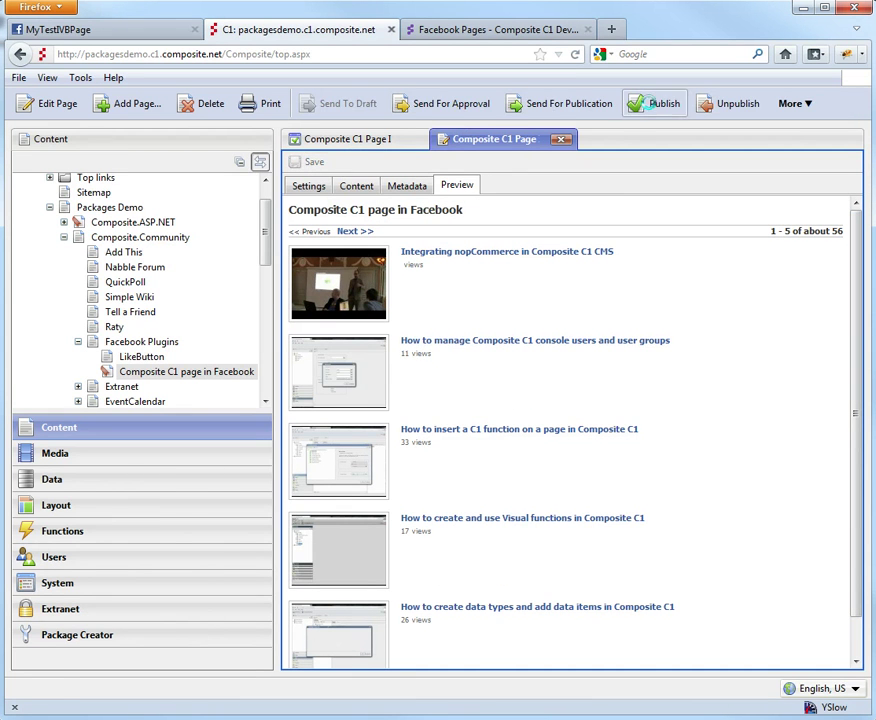
pyautogui.click(160, 30)
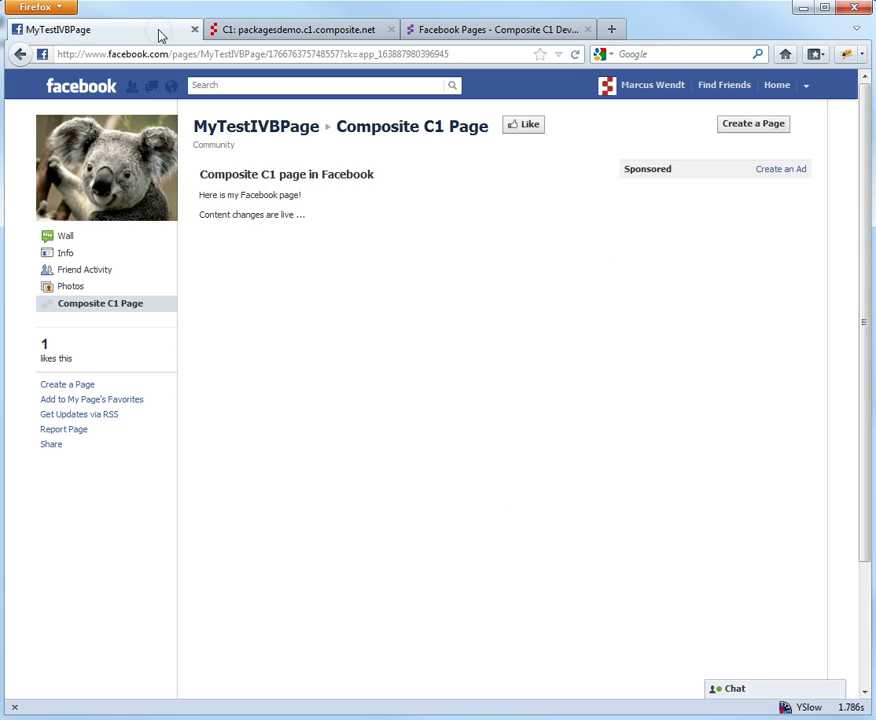
# Reload Facebook to show the YouTube video list, then view the Facebook Pages documentation tab.
pyautogui.press('F5')
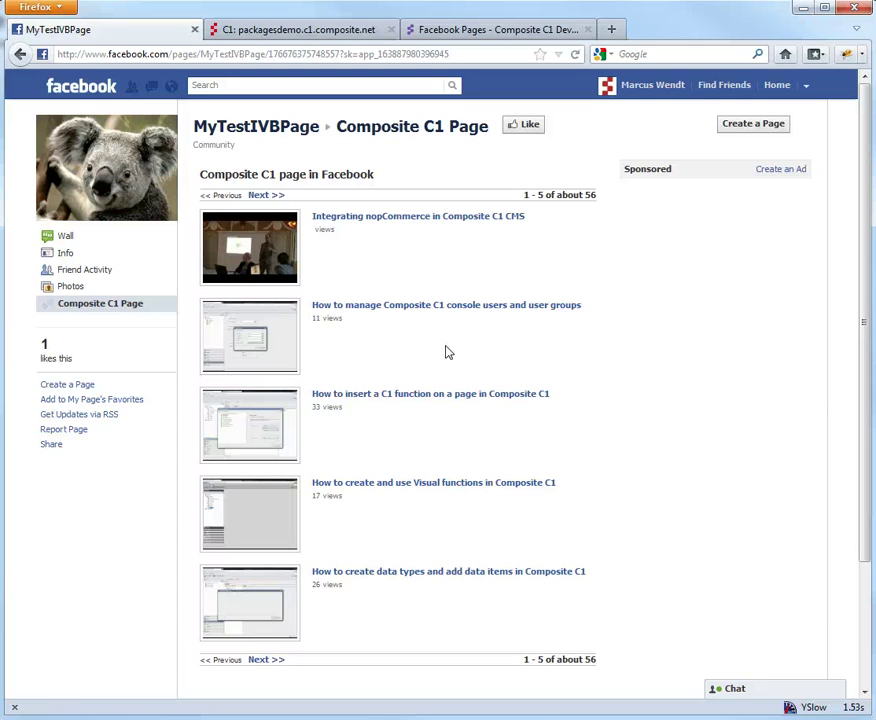
pyautogui.click(470, 31)
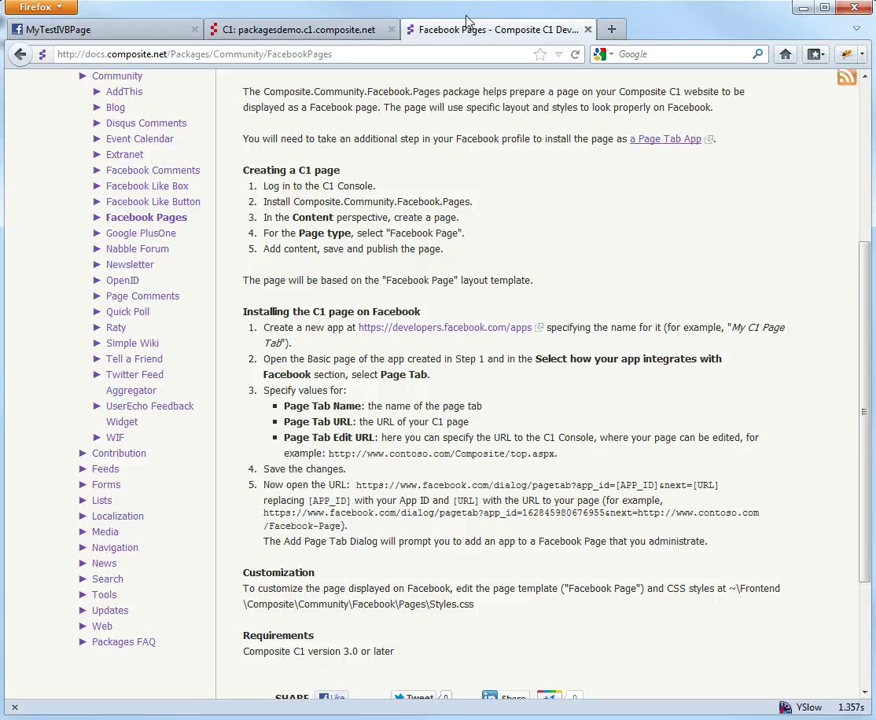